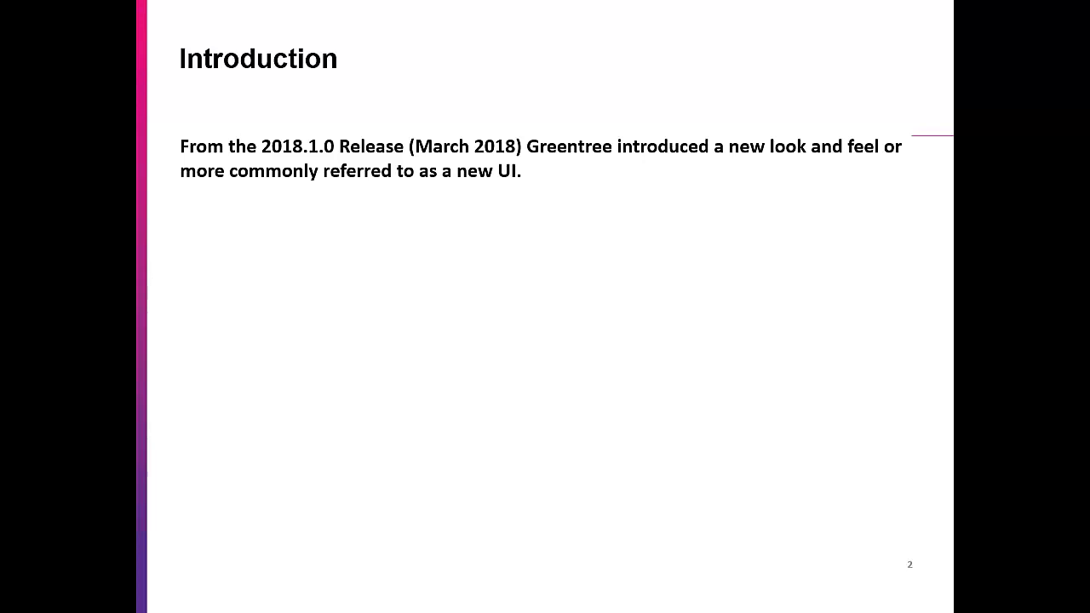
# Reveal the remaining Introduction bullets: the new UI's intention, Windows Designer, and 'Lets have a look ....'.
pyautogui.press('Right')
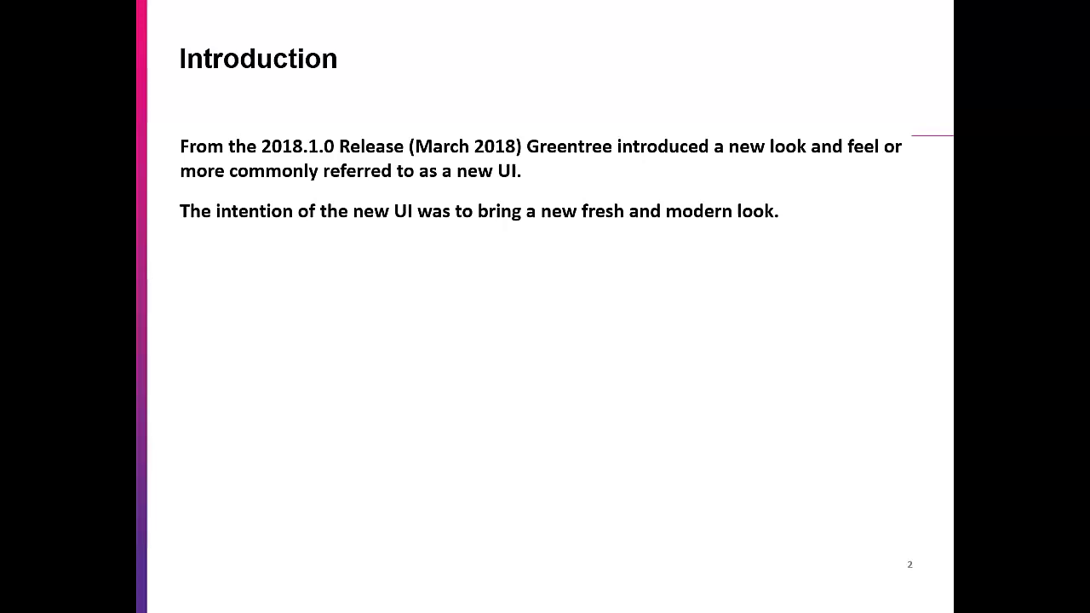
pyautogui.press('Right')
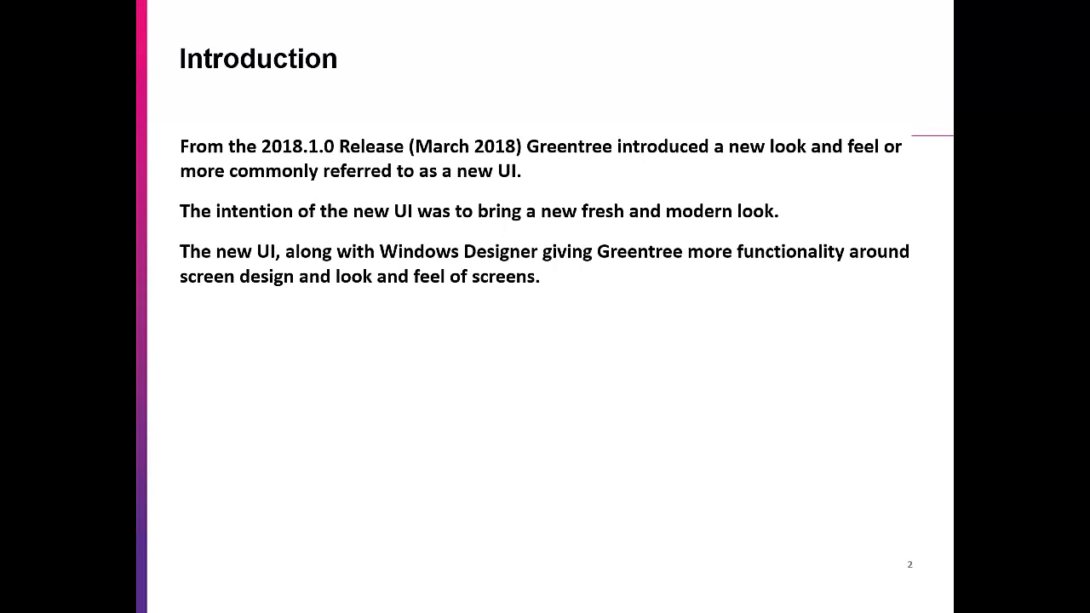
pyautogui.press('Right')
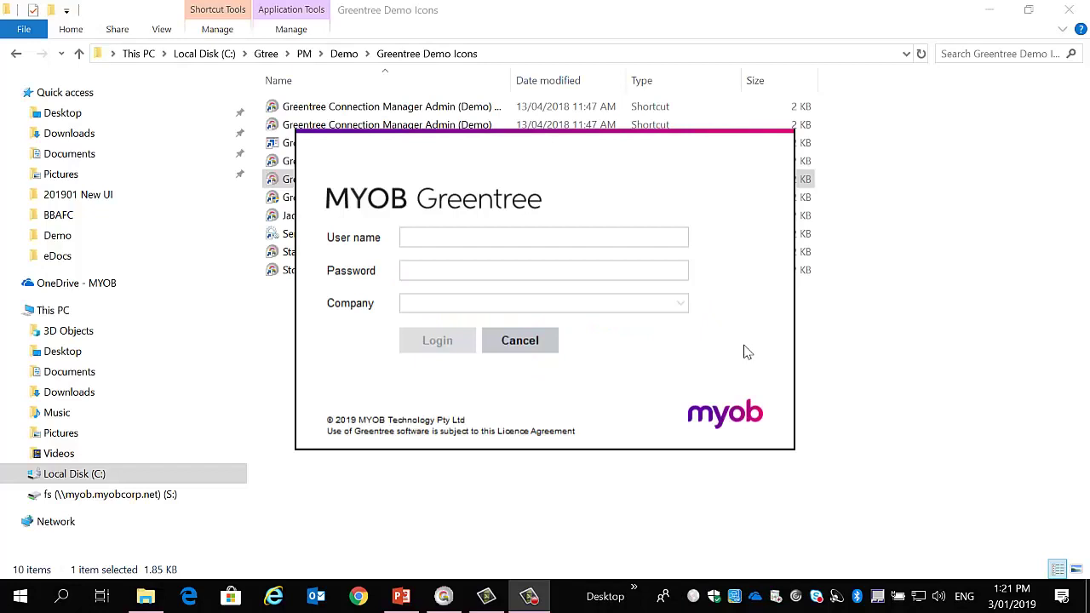
# Log in with the demo user name and password for the e-Computers - Australia NEW company.
pyautogui.click(425, 246)
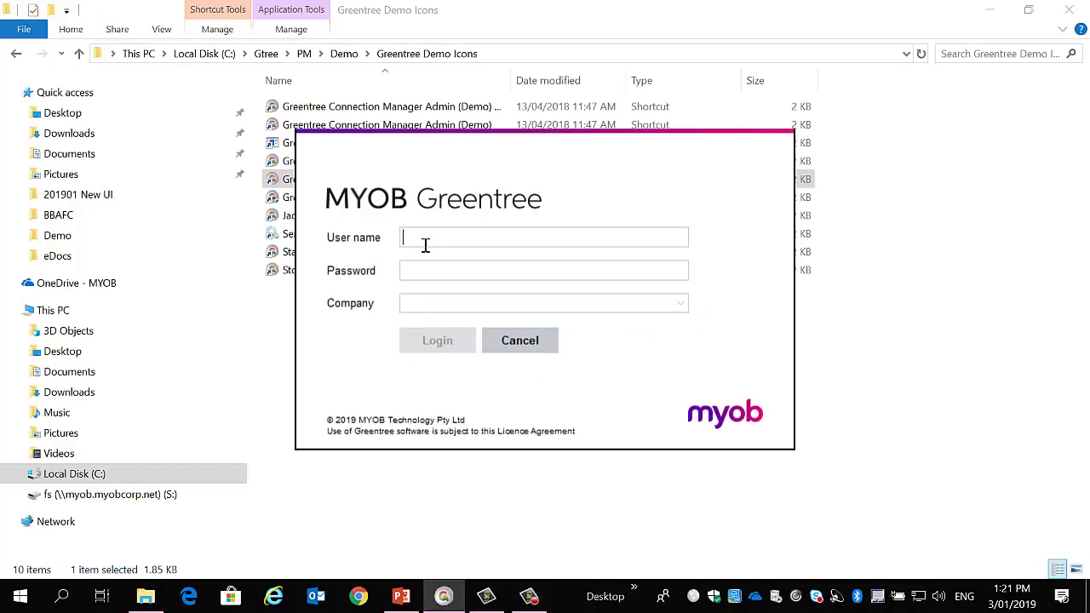
pyautogui.write('super')
pyautogui.press('Tab')
pyautogui.write('*****')
pyautogui.press('Tab')
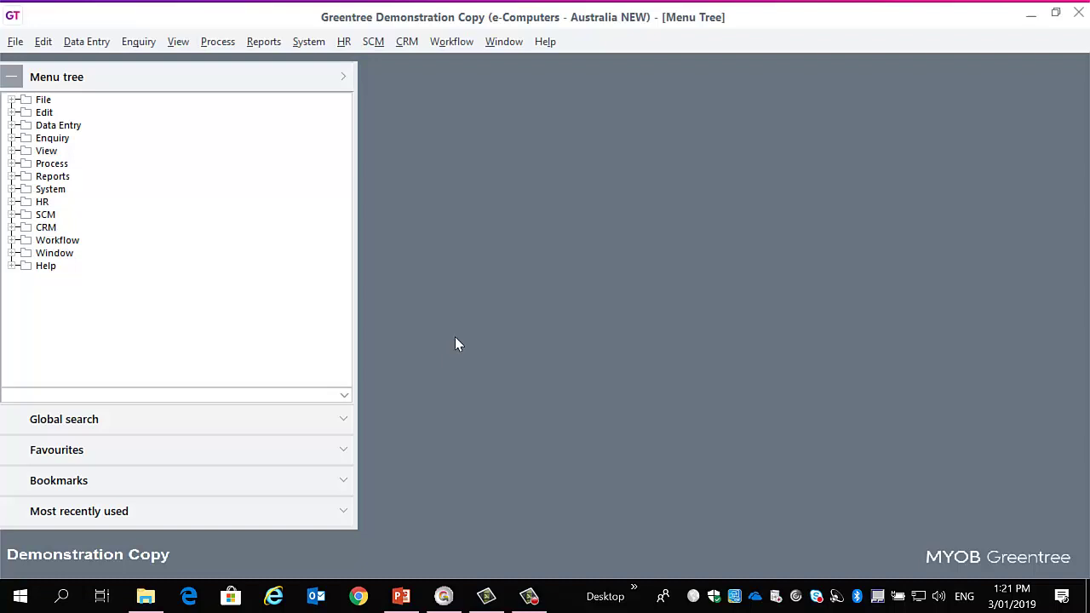
# Open Supplier Maintenance from the Data Entry > Accounts Payable menu.
pyautogui.click(82, 44)
pyautogui.moveTo(113, 61)
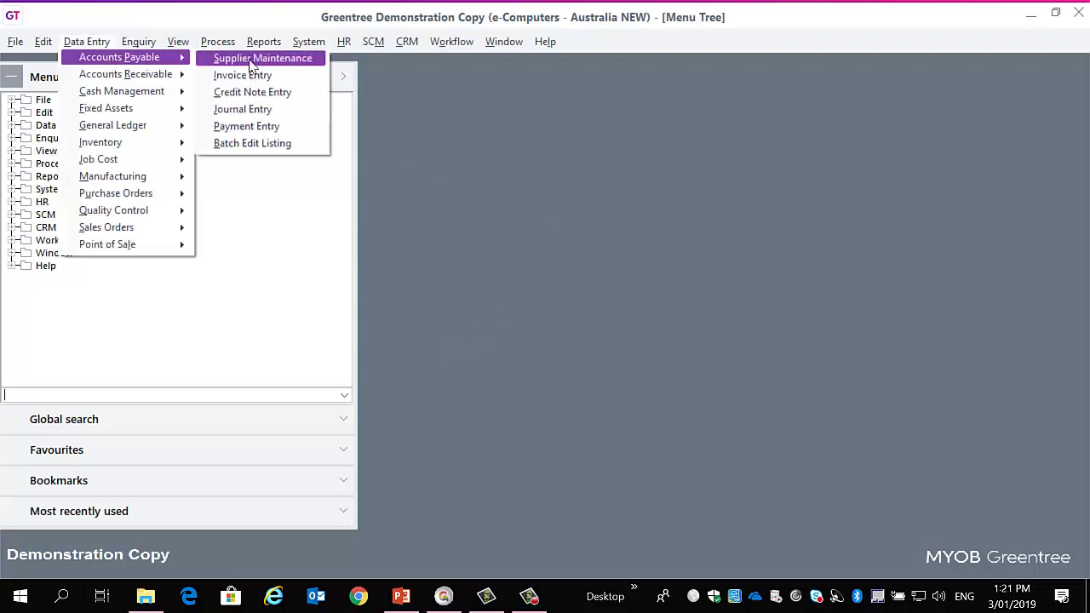
pyautogui.click(252, 60)
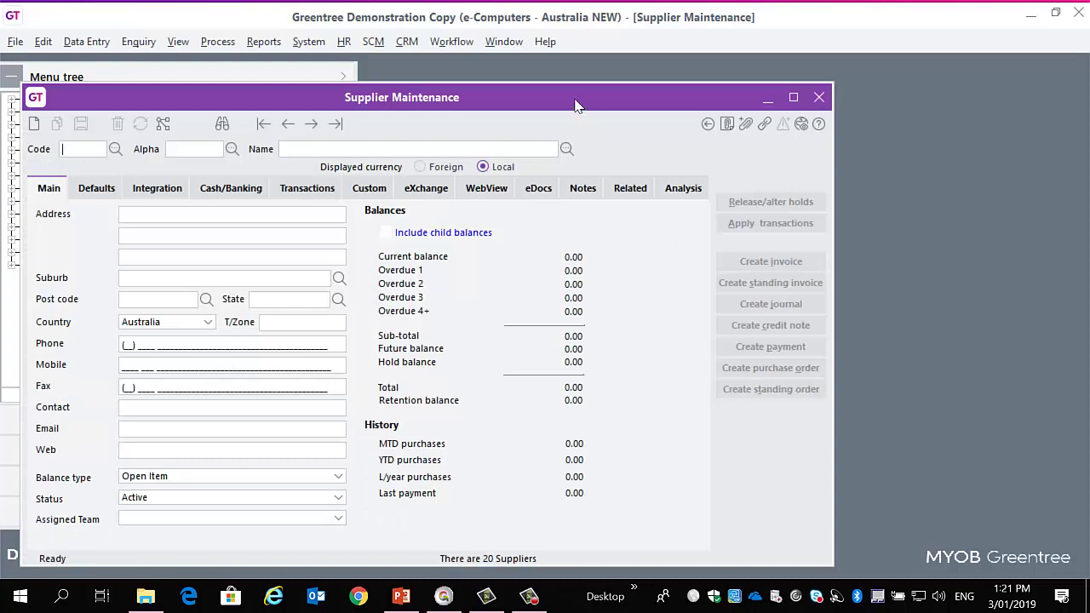
# Shift the Supplier Maintenance window slightly right and up while it finishes loading.
pyautogui.moveTo(575, 104); pyautogui.dragTo(609, 91)
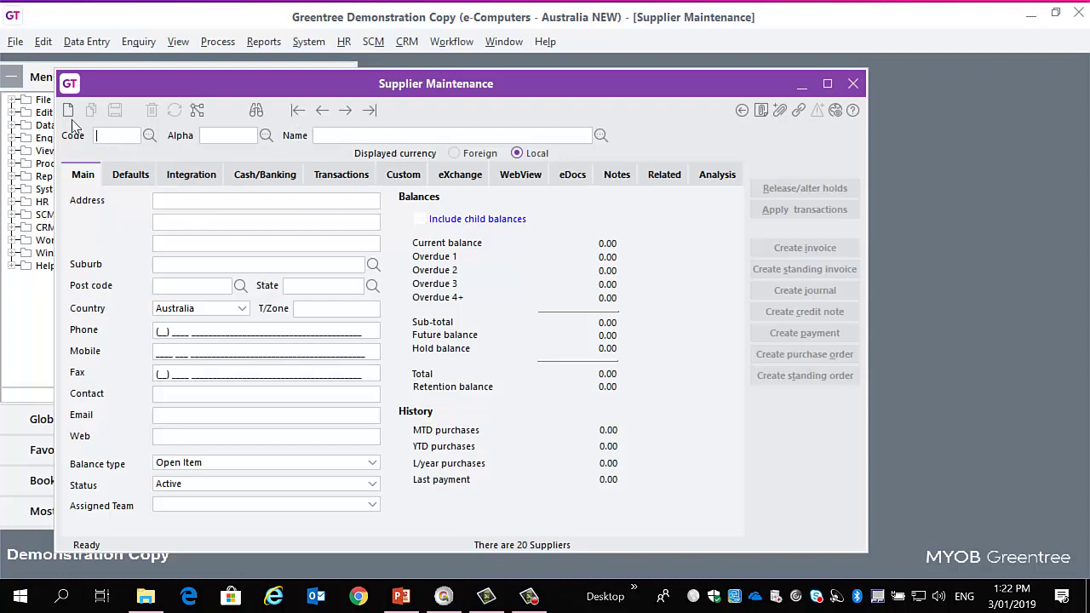
# Open File > Preferences and cancel the Read only colour choice, keeping it blue.
pyautogui.click(13, 46)
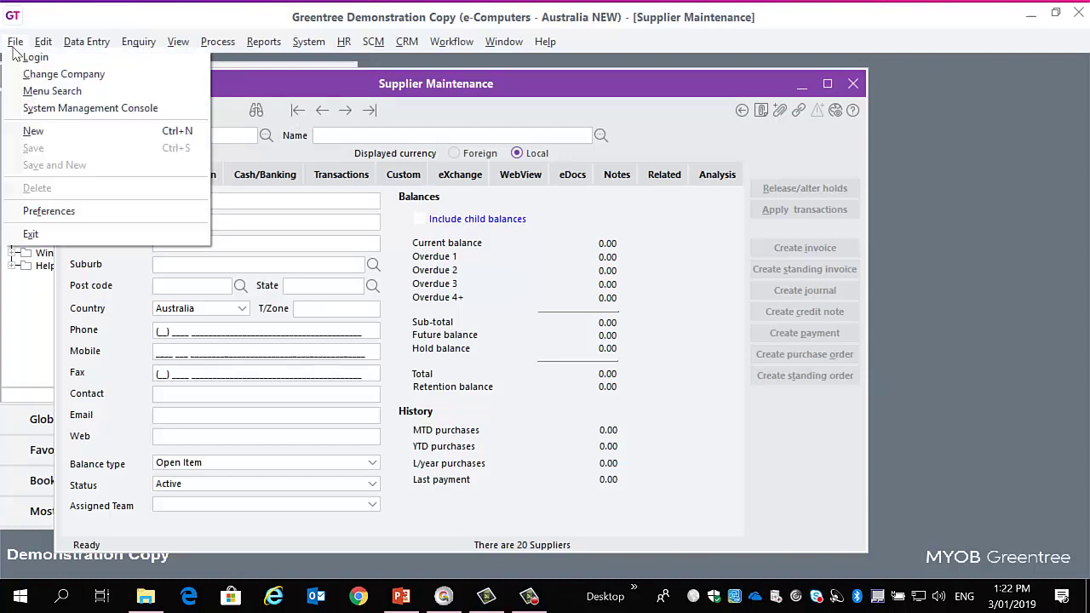
pyautogui.click(80, 211)
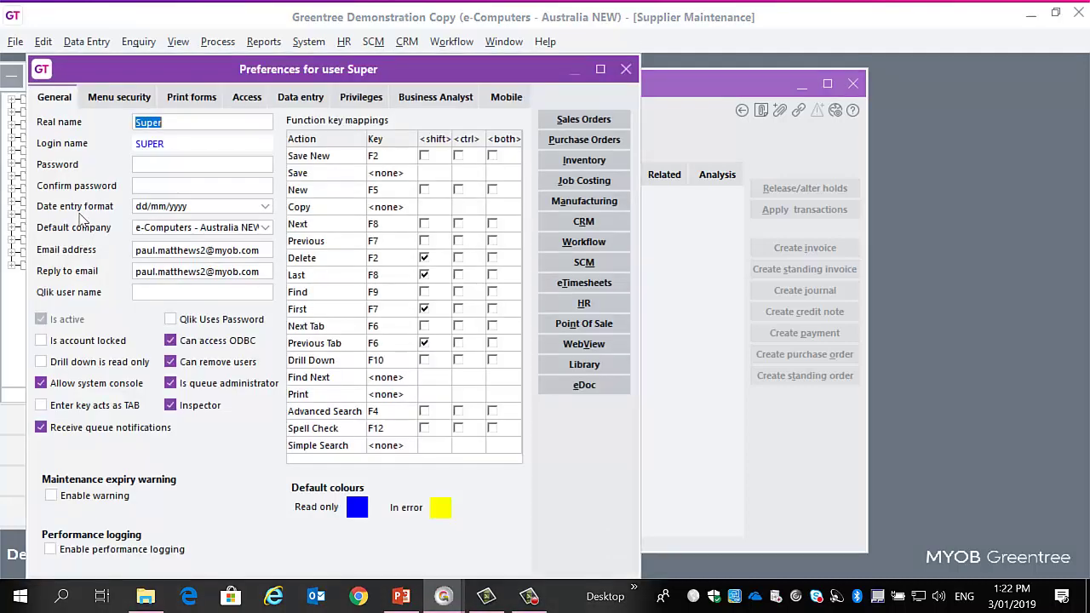
pyautogui.click(362, 508)
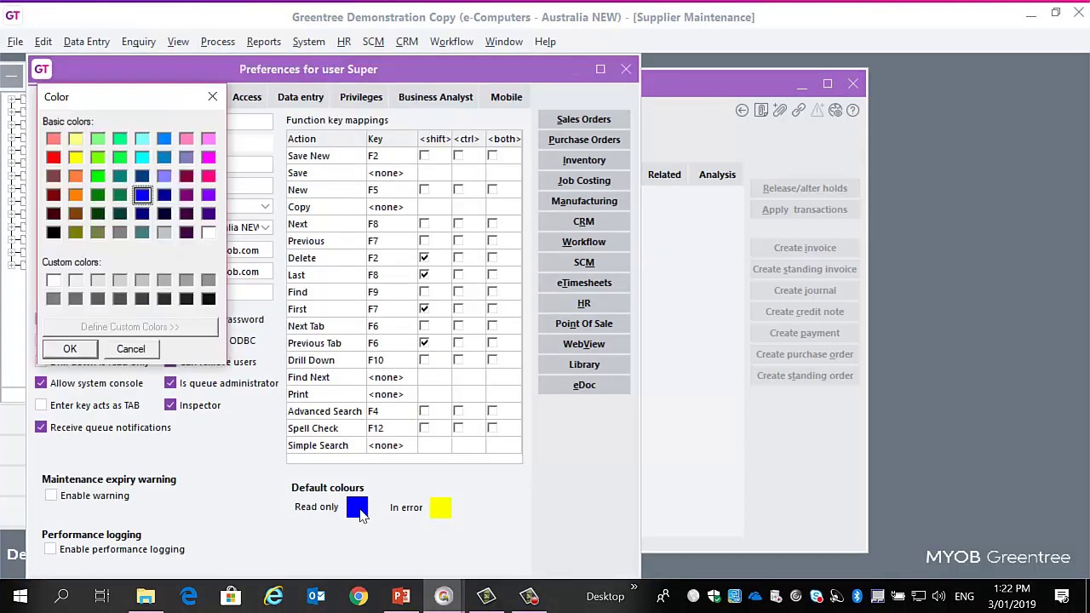
pyautogui.click(143, 353)
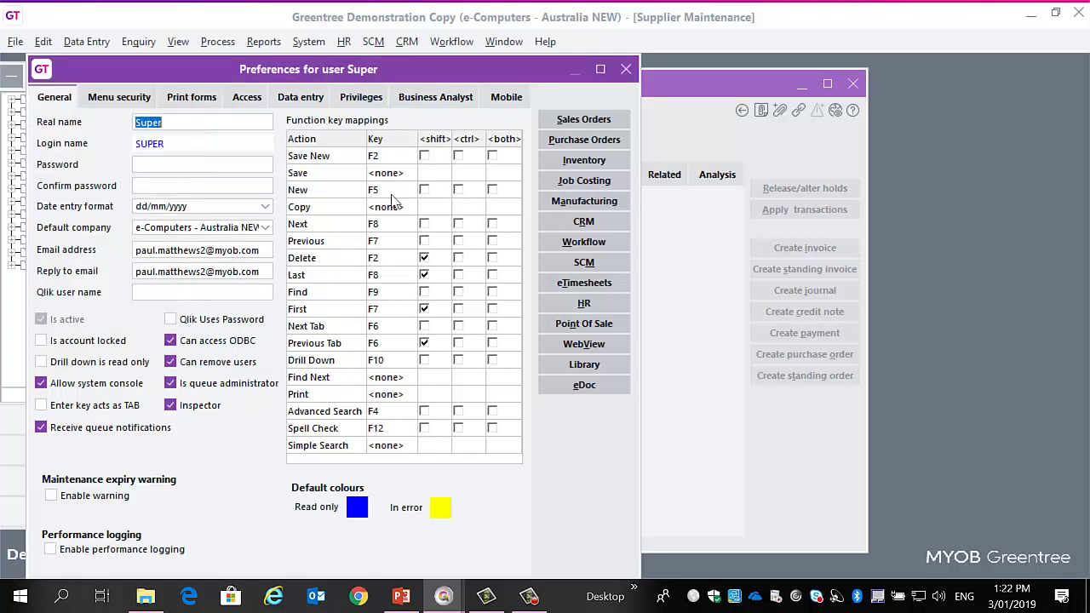
# Close Preferences without saving and display the first supplier, Computer and Parts Maintenance.
pyautogui.click(628, 70)
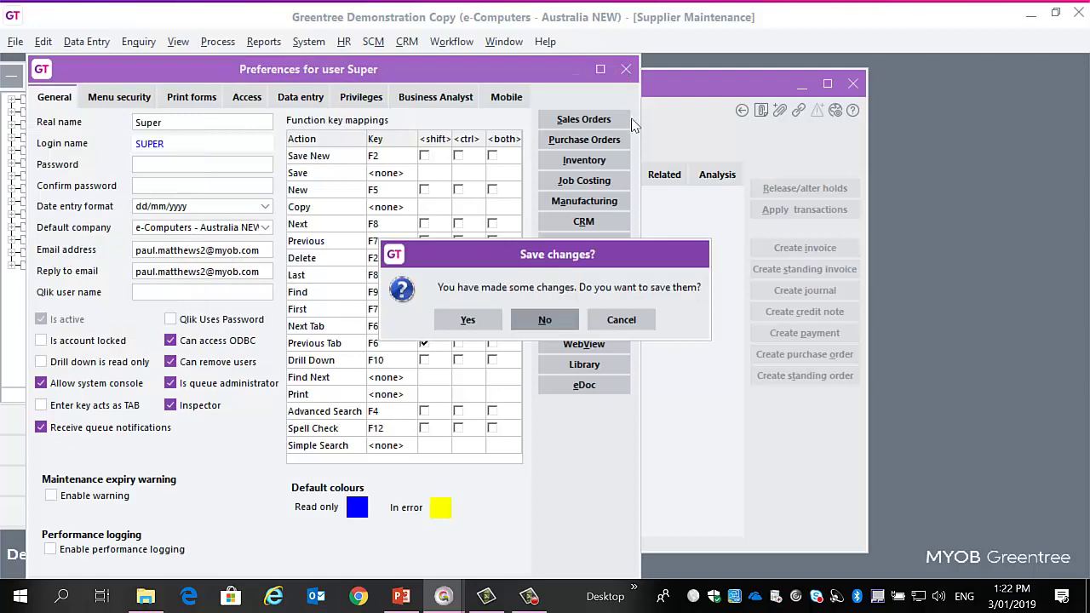
pyautogui.click(549, 321)
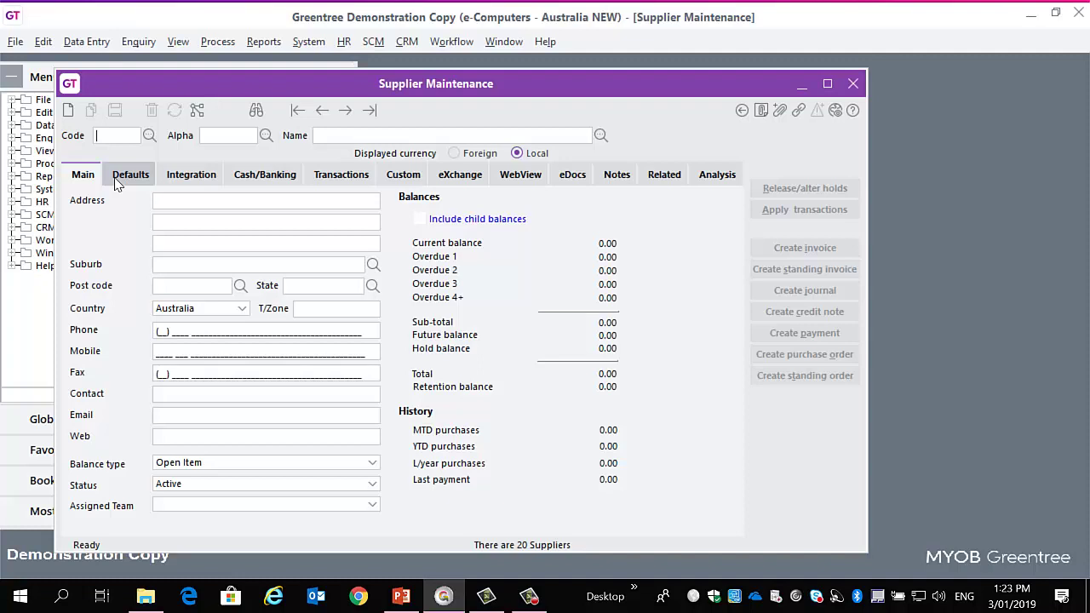
pyautogui.click(299, 111)
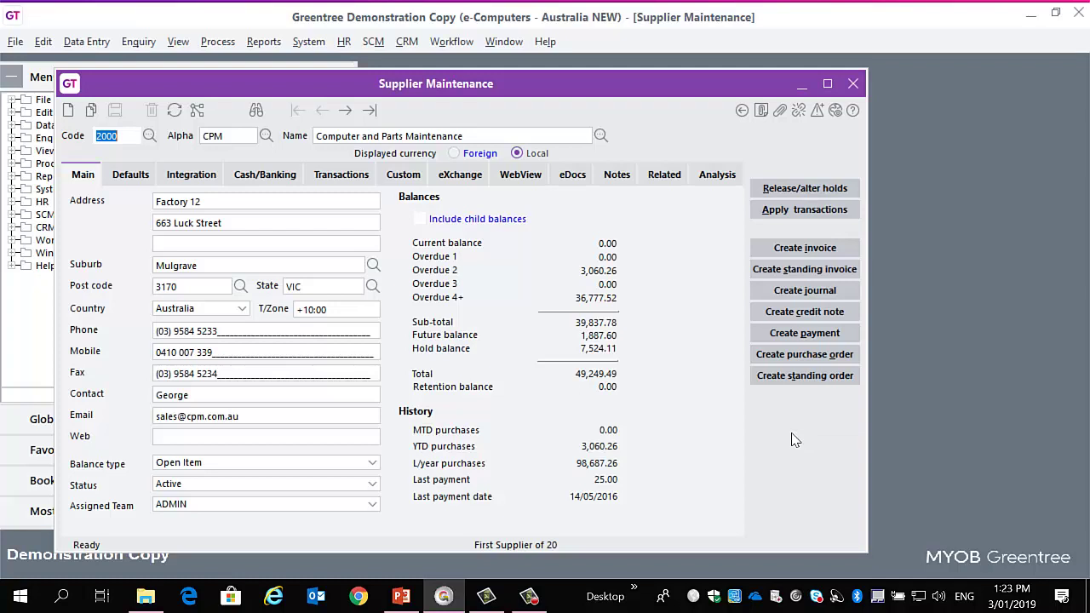
pyautogui.click(404, 44)
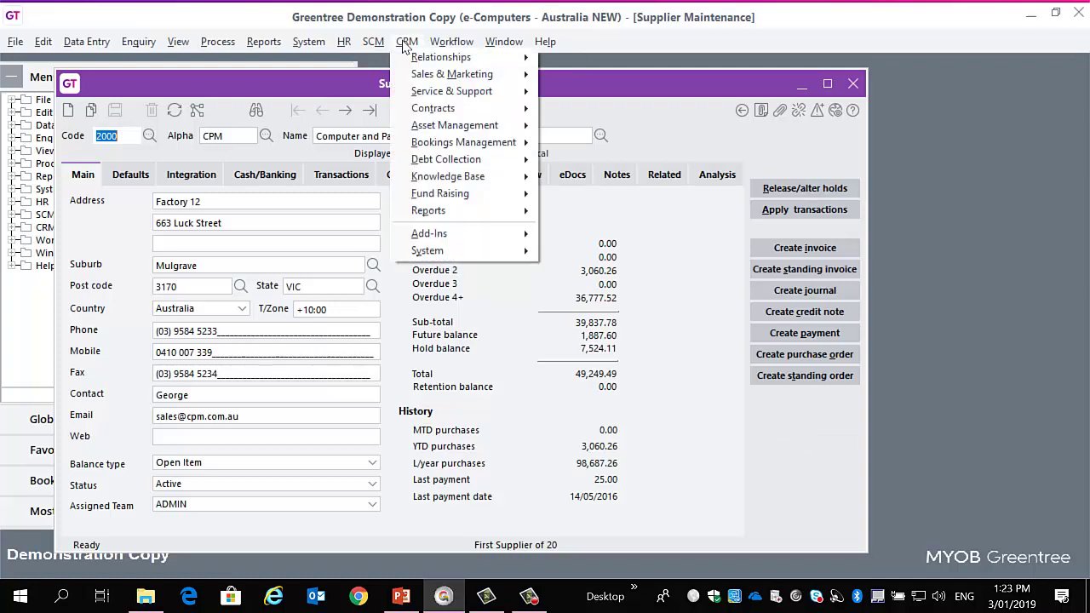
pyautogui.moveTo(432, 60)
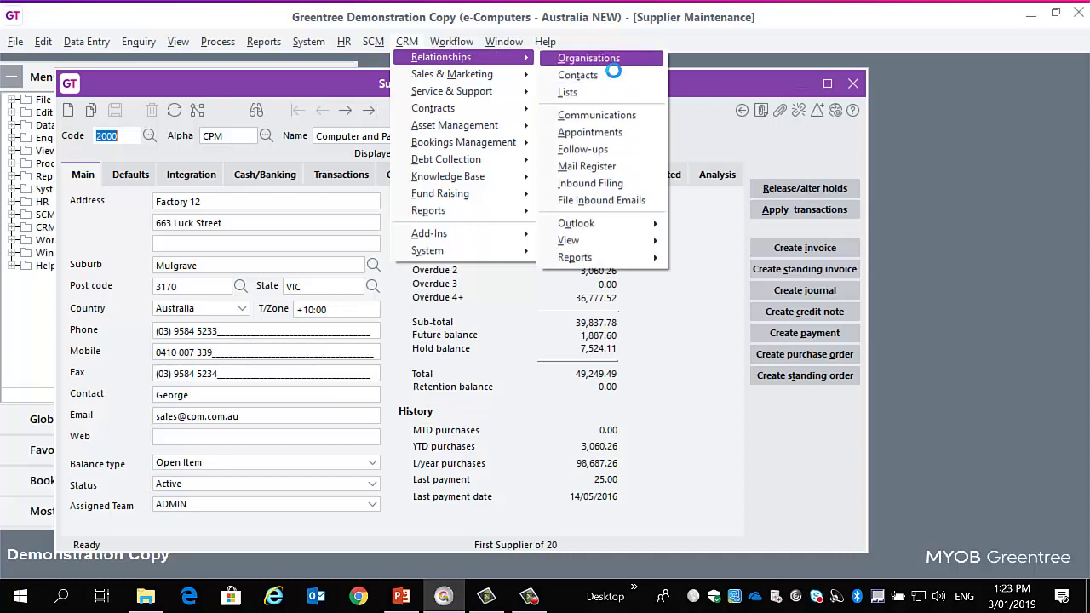
pyautogui.click(589, 59)
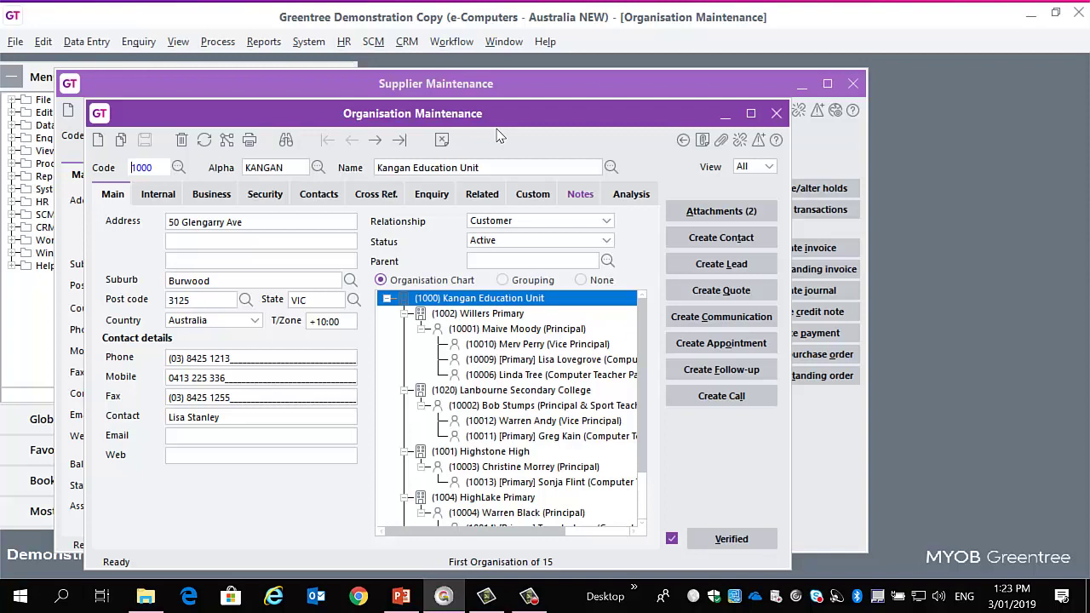
pyautogui.click(777, 114)
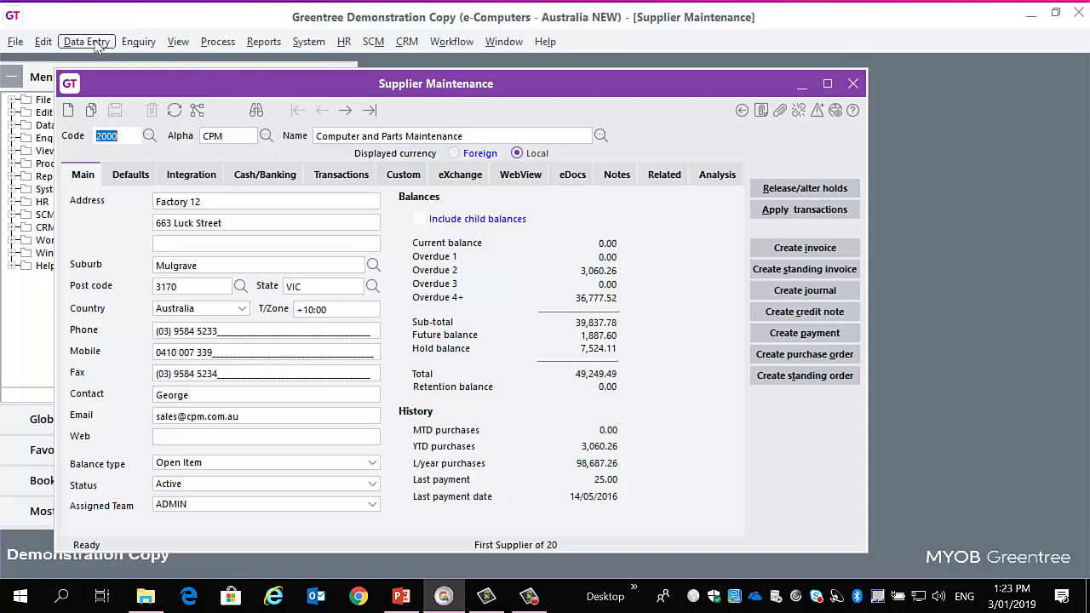
# Open Accounts Receivable Customer Maintenance and display the first customer, Kangan Education Unit.
pyautogui.click(95, 44)
pyautogui.moveTo(127, 79)
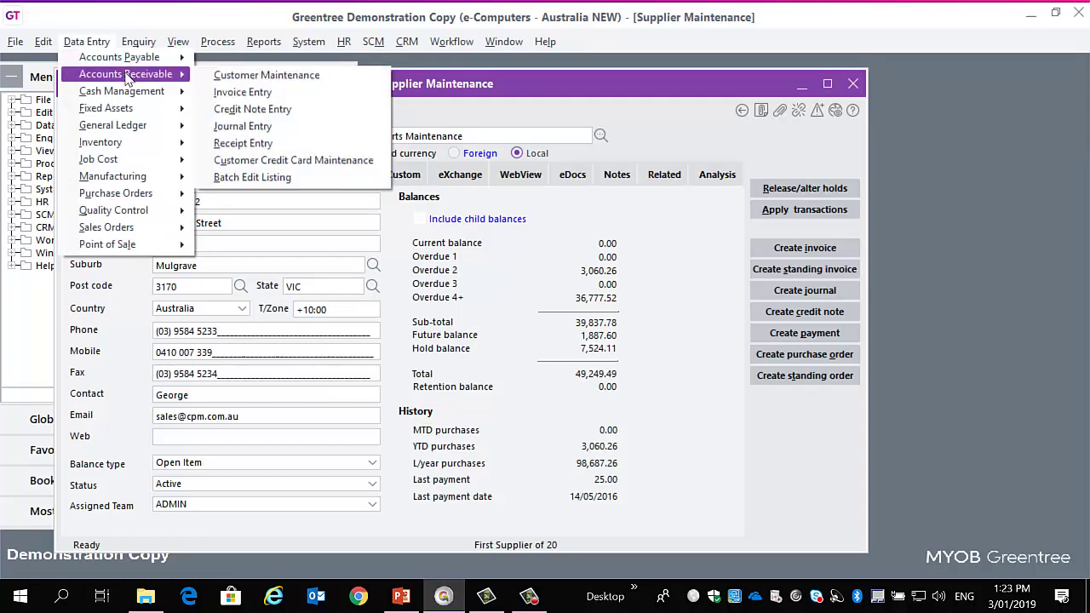
pyautogui.click(266, 77)
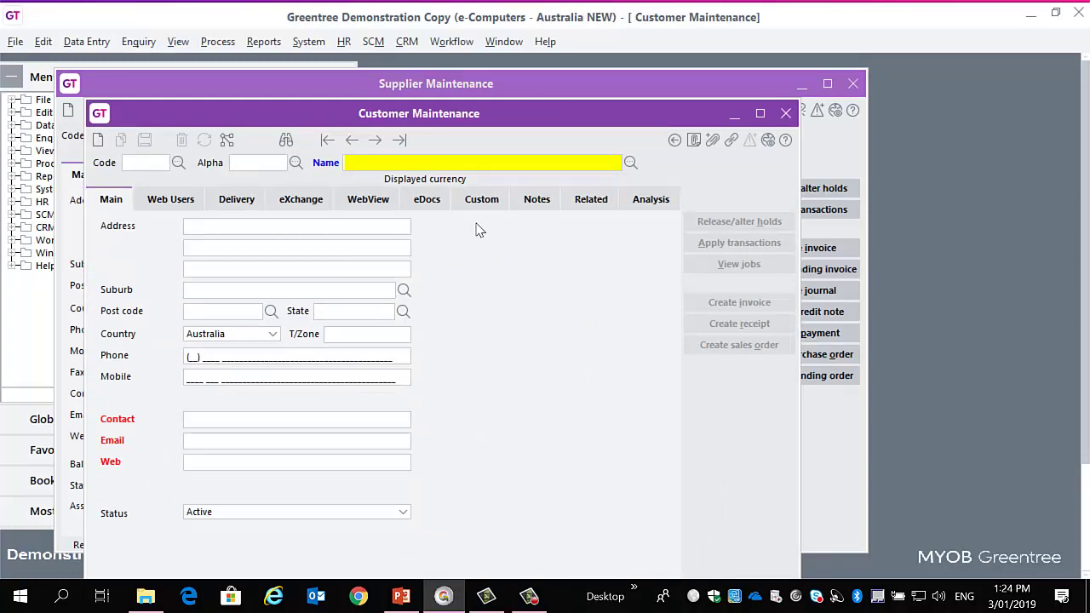
pyautogui.click(327, 139)
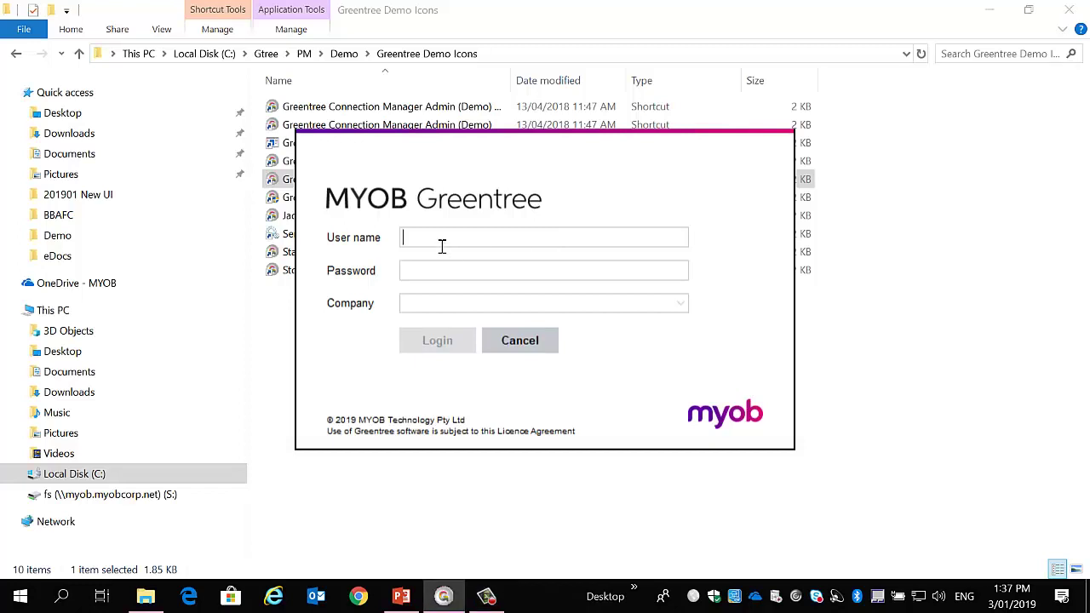
# Enter the demo user name and password, moving on to the e-Computers - Australia NEW company.
pyautogui.write('super')
pyautogui.press('Tab')
pyautogui.write('*****')
pyautogui.press('Tab')
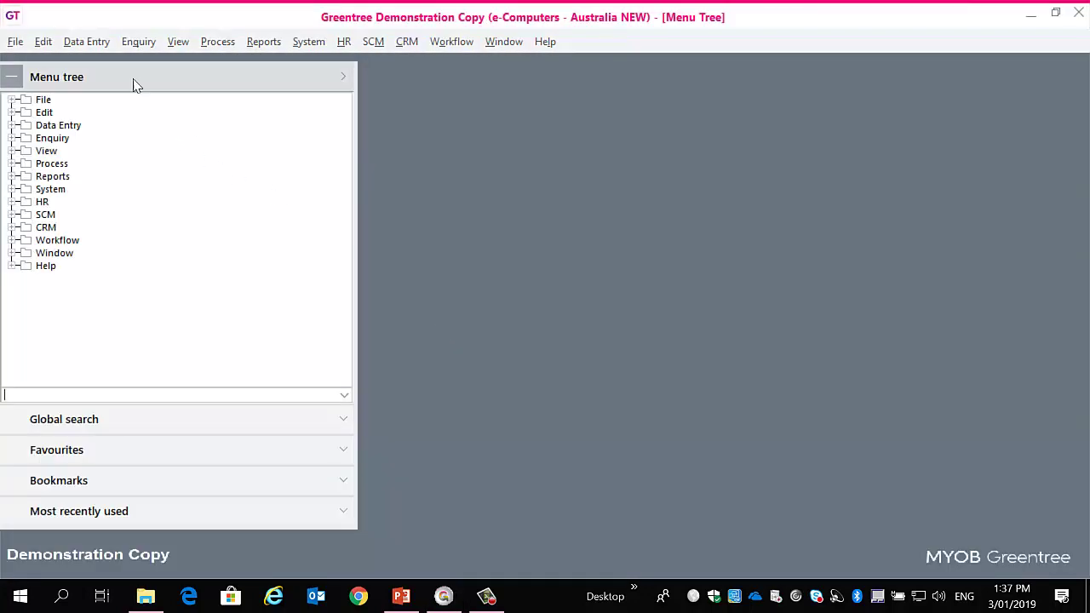
# Launch Supplier Maintenance from Data Entry > Accounts Payable in the pink skin.
pyautogui.click(86, 40)
pyautogui.moveTo(126, 60)
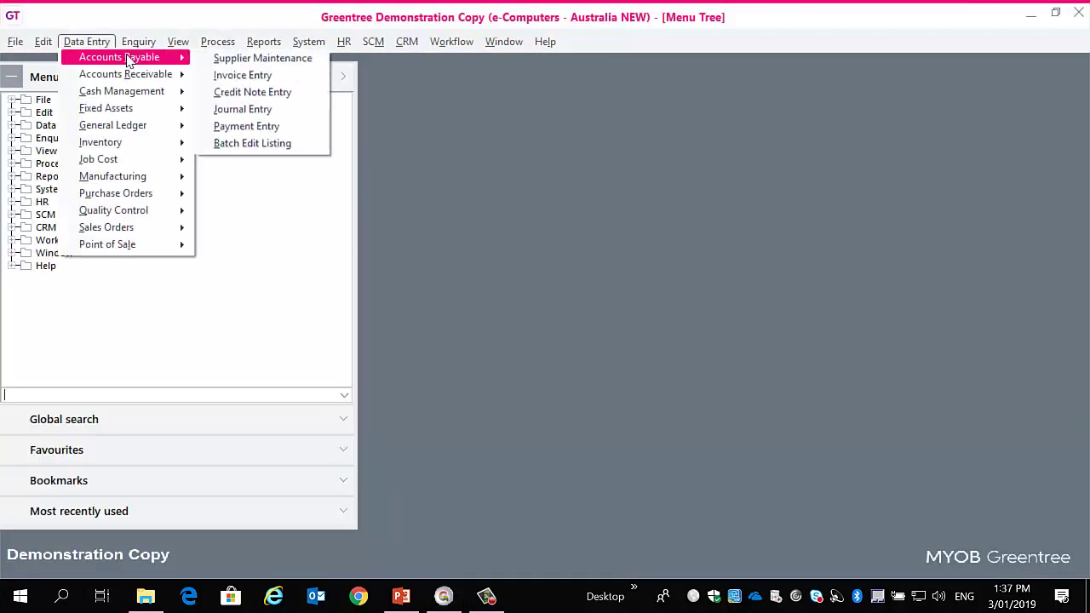
pyautogui.click(223, 56)
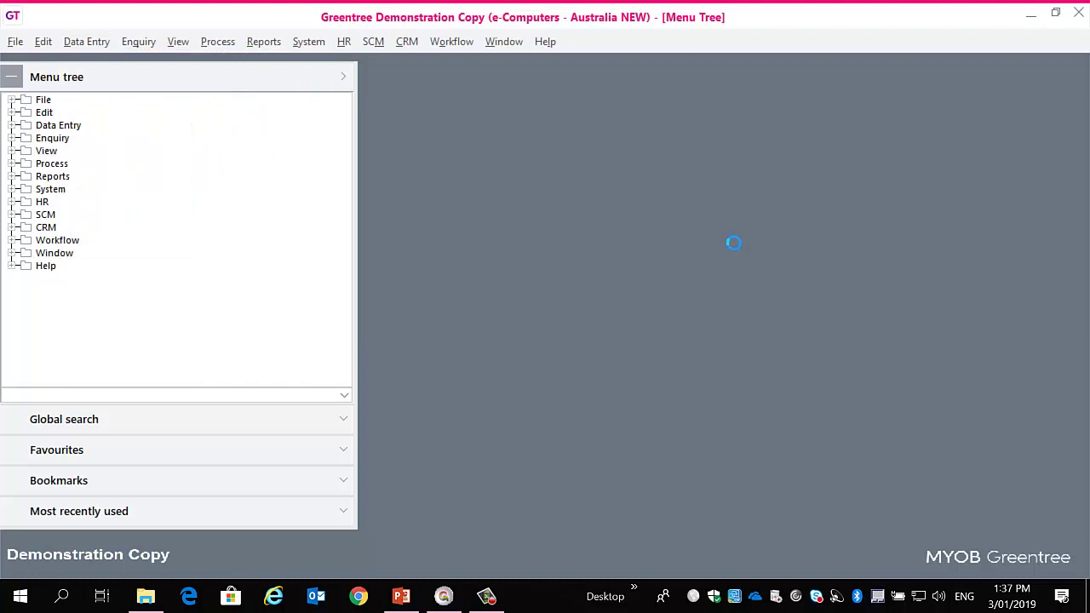